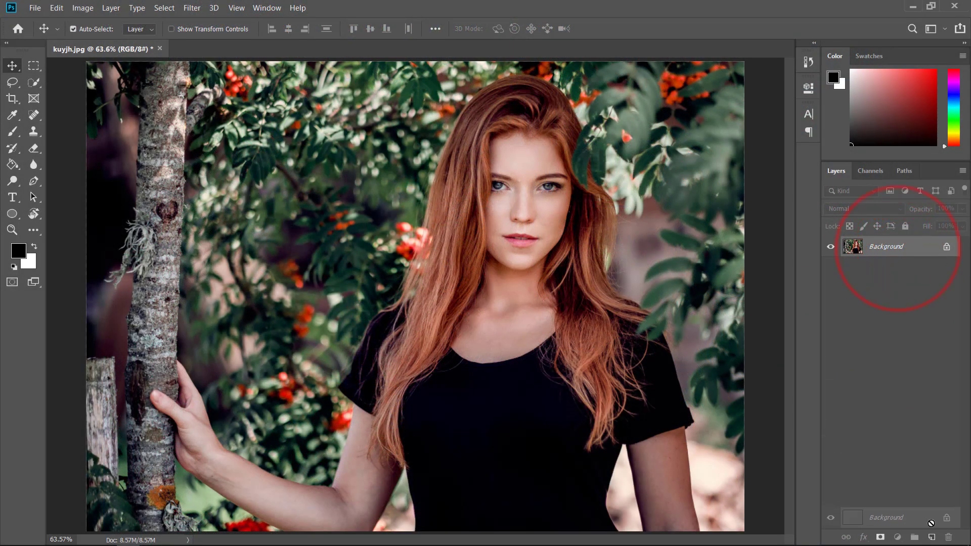
Step: Create a Background copy layer and launch the Camera Raw Filter on it
drag(898, 253, 931, 537)
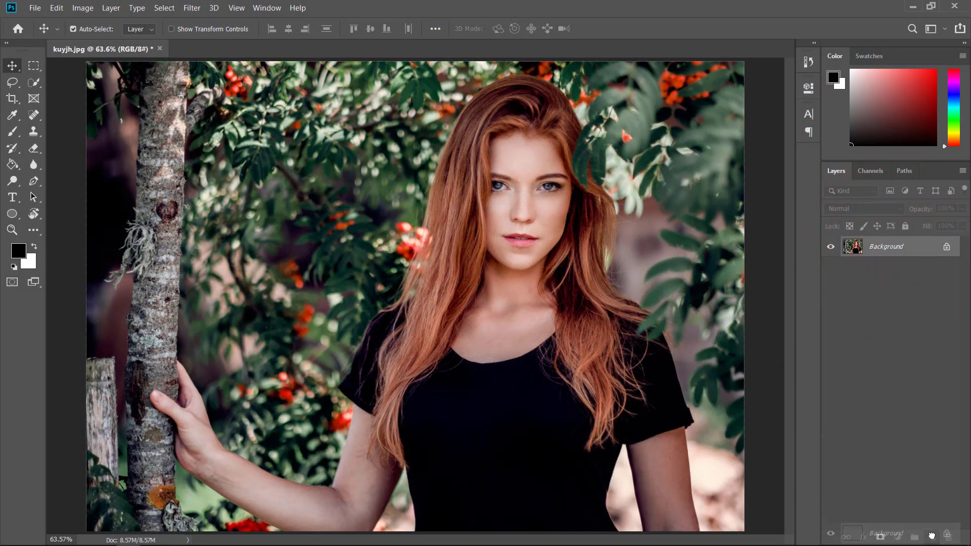
click(165, 8)
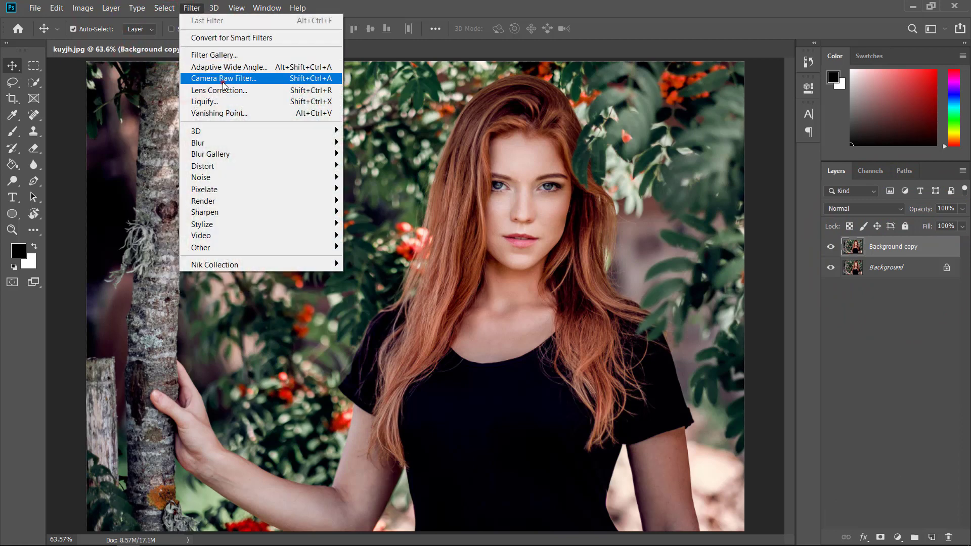
click(224, 79)
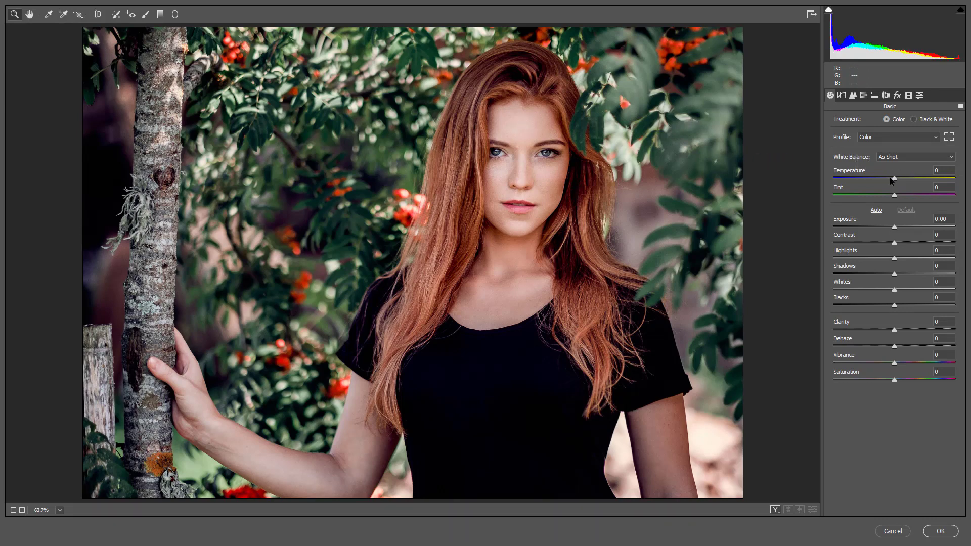
Step: Set Basic Temperature -15, Tint +5, Contrast +40, Highlights -14, Shadows +22, Blacks -38, Clarity +24
drag(889, 179, 881, 180)
drag(896, 195, 899, 195)
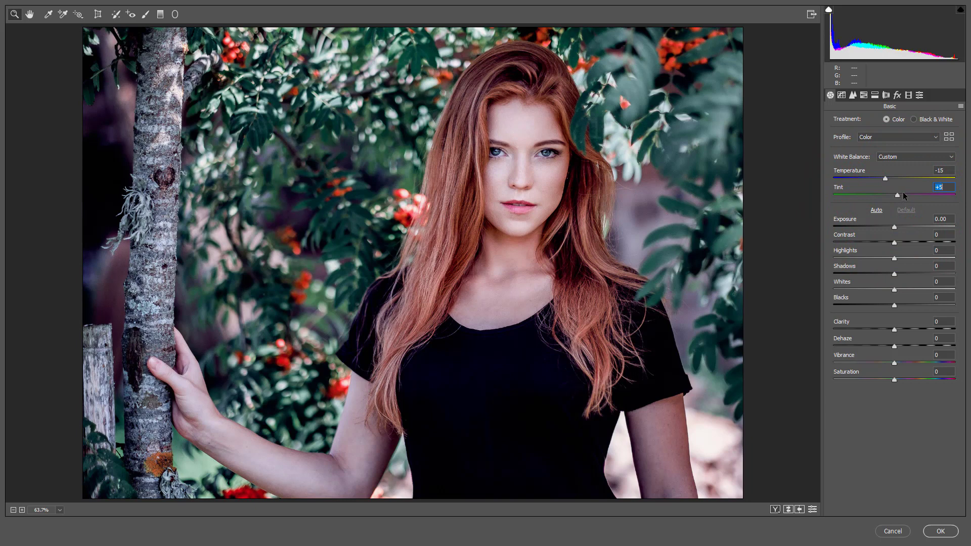
drag(896, 242, 917, 247)
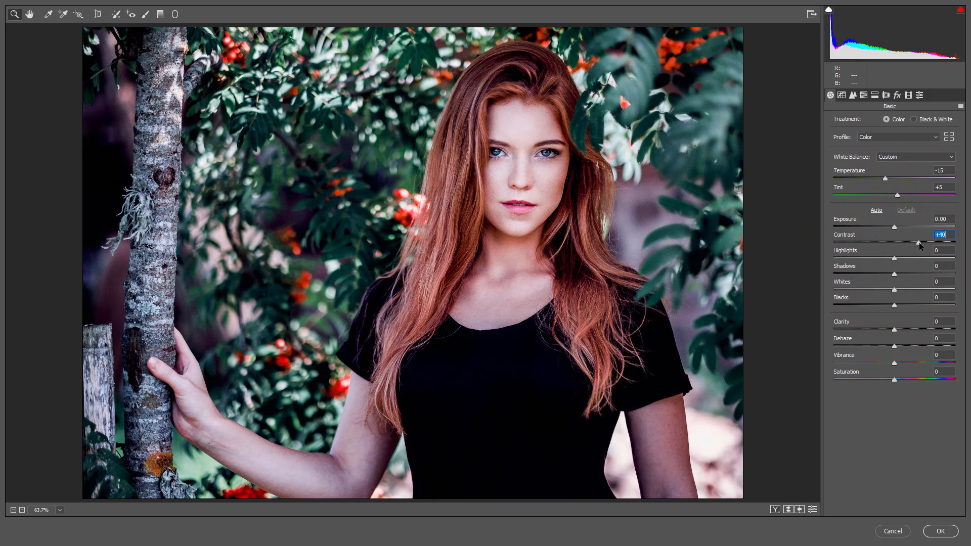
mouse_move(893, 258)
mouse_down()
mouse_move(869, 259)
mouse_move(909, 275)
mouse_move(878, 305)
mouse_up()
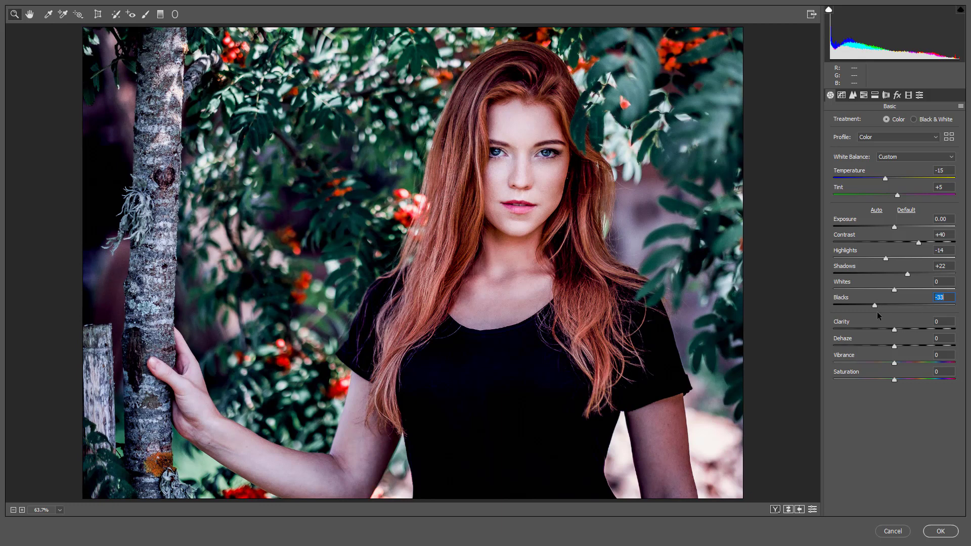
drag(873, 307, 900, 332)
drag(904, 330, 907, 330)
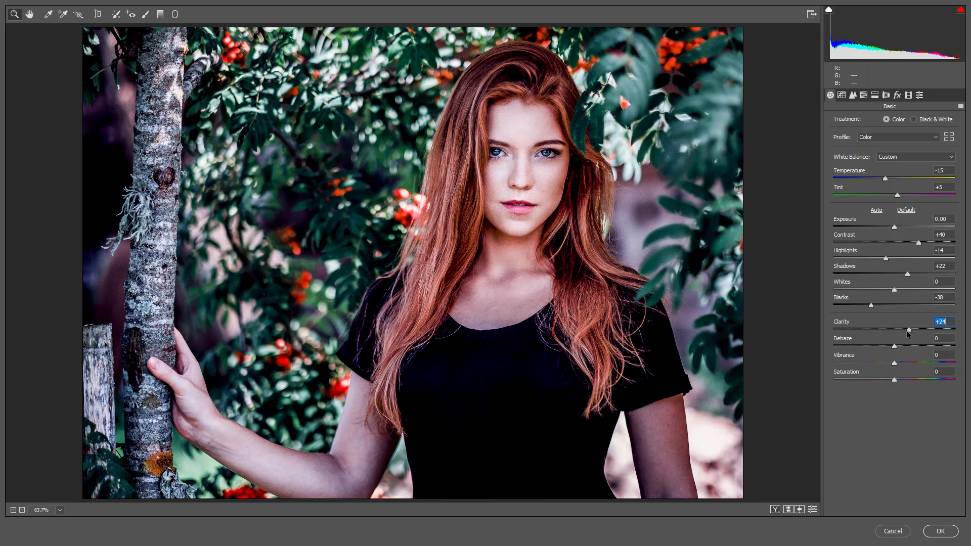
Step: Build a point S-curve with darker shadows and the black point lifted to output 23
click(852, 95)
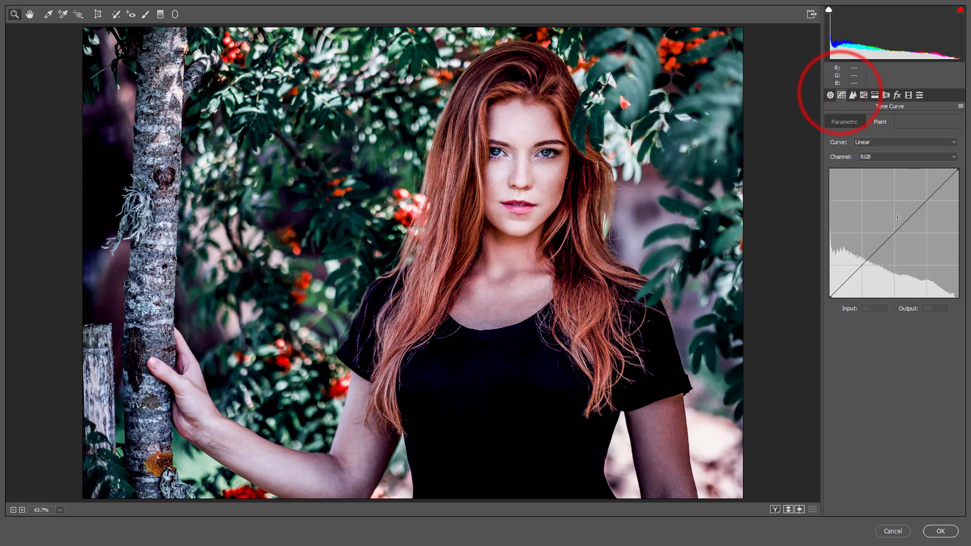
click(895, 232)
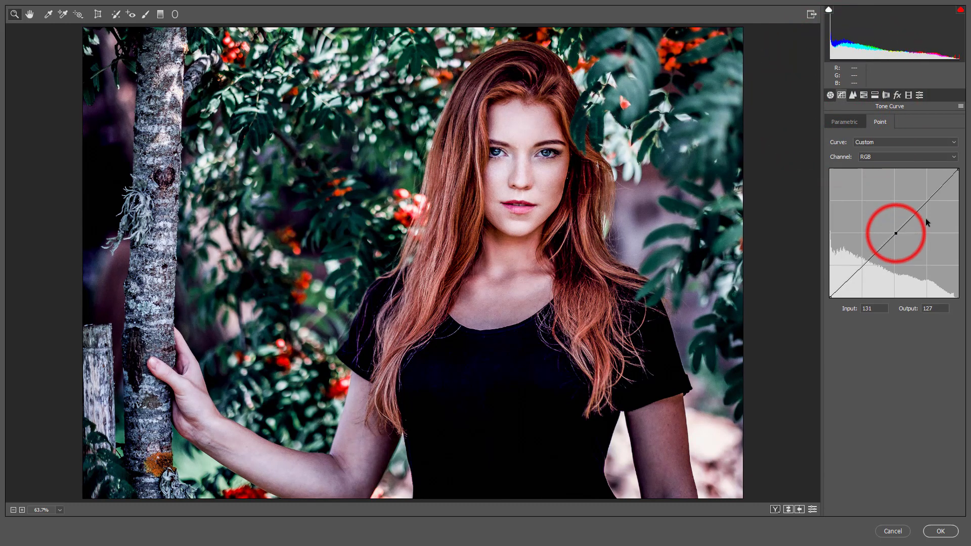
click(926, 199)
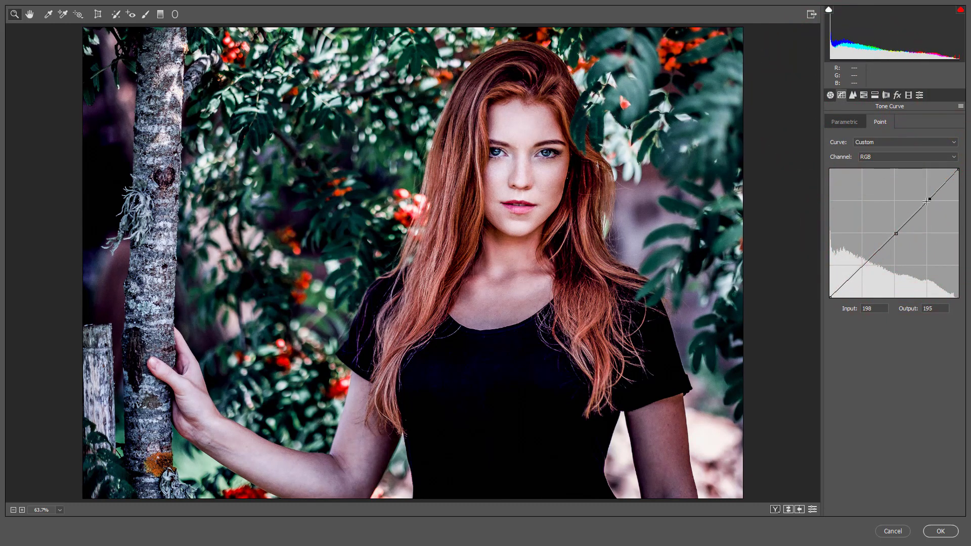
drag(928, 199, 928, 199)
click(896, 233)
mouse_move(863, 264)
mouse_down()
mouse_move(775, 287)
mouse_move(784, 283)
mouse_up()
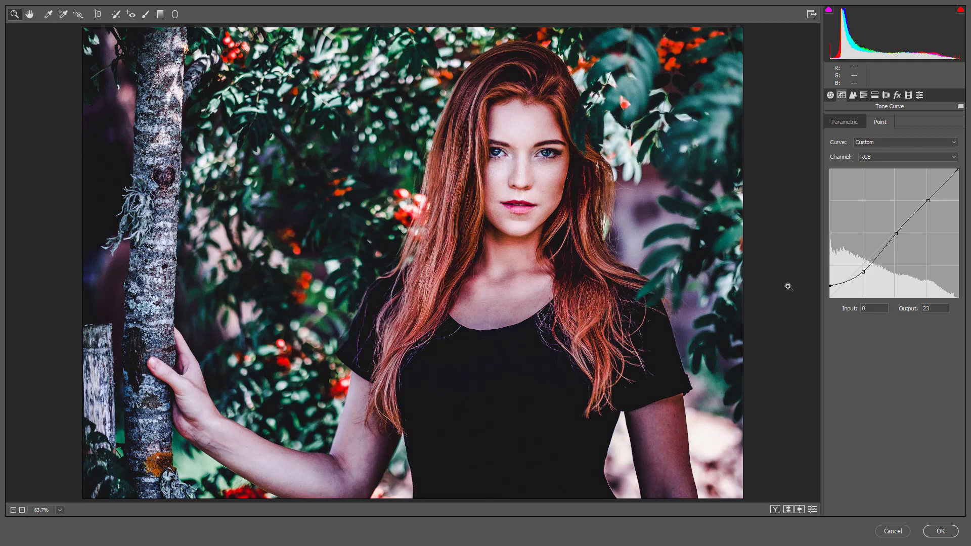
click(863, 95)
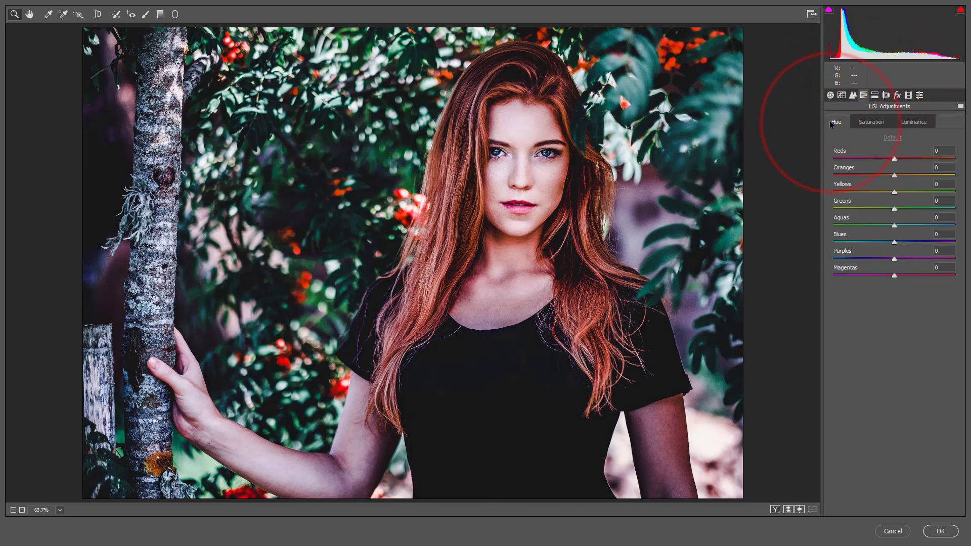
Step: Set HSL Reds hue +38, Aquas hue -20, and Oranges and Blues saturation -30
drag(894, 167, 918, 157)
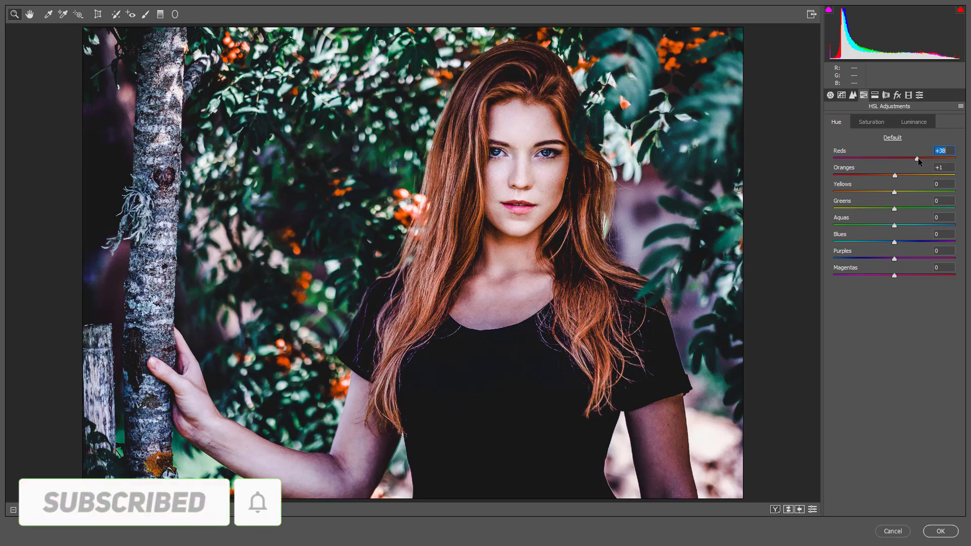
drag(894, 225, 881, 226)
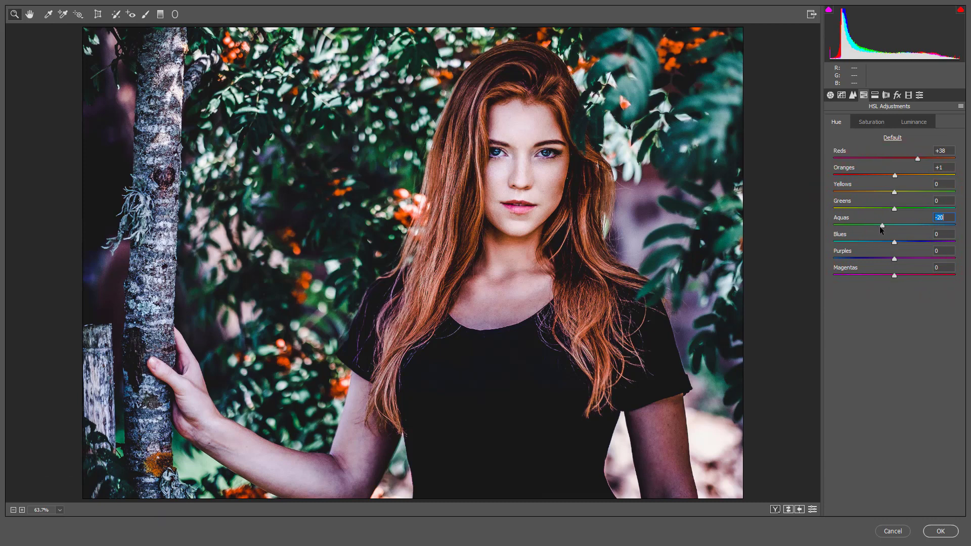
click(871, 122)
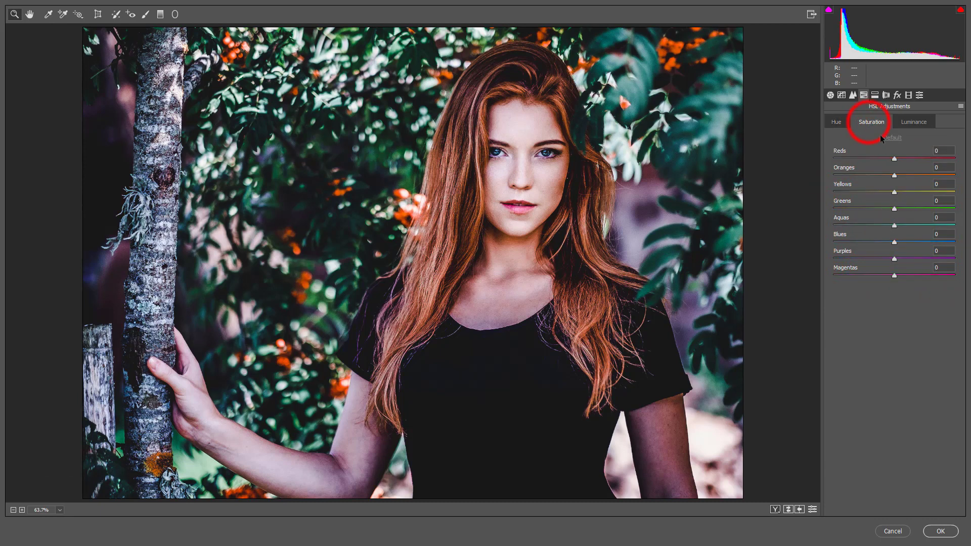
drag(893, 175, 879, 179)
drag(896, 246, 881, 245)
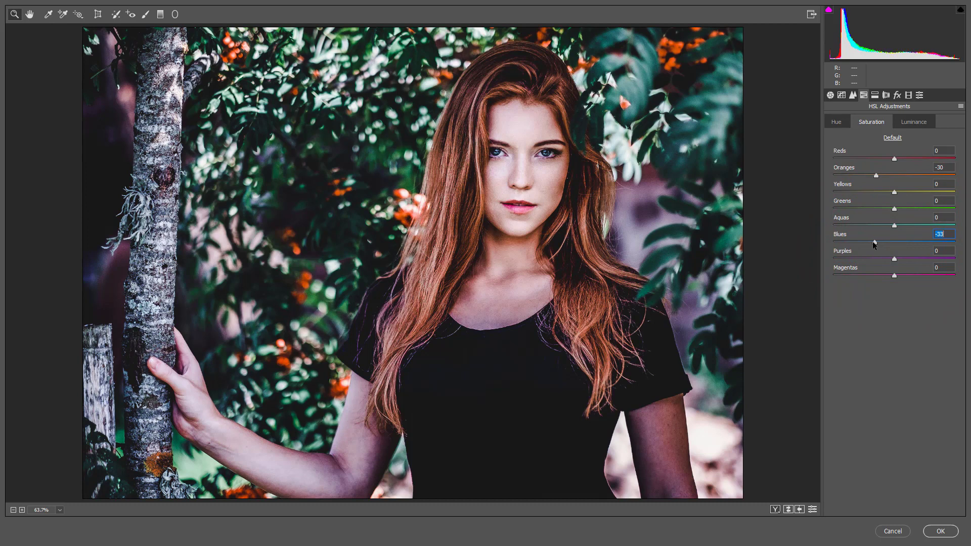
drag(873, 242, 876, 243)
Step: Set Calibration Blue Primary hue -100, Green Primary hue +8, resetting Red Primary hue to 0
click(908, 95)
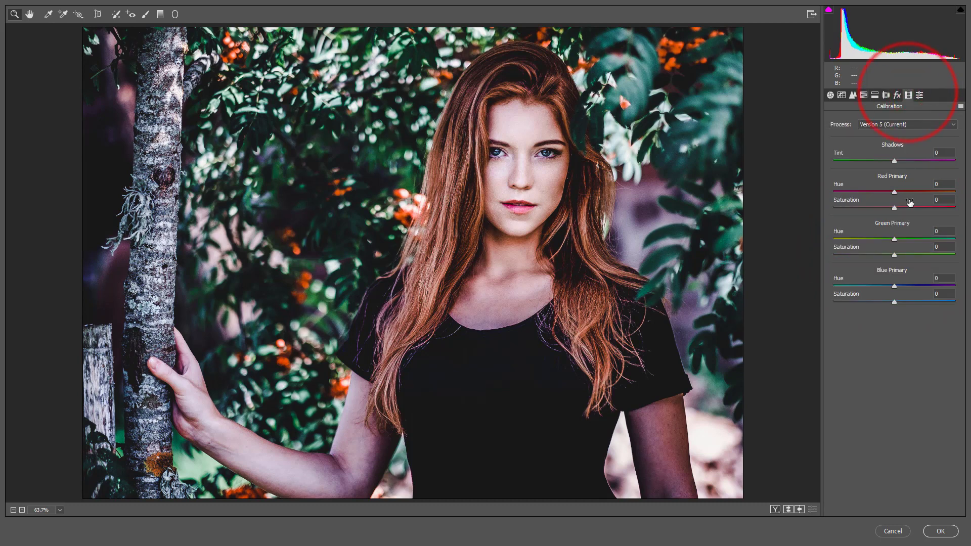
drag(894, 286, 788, 283)
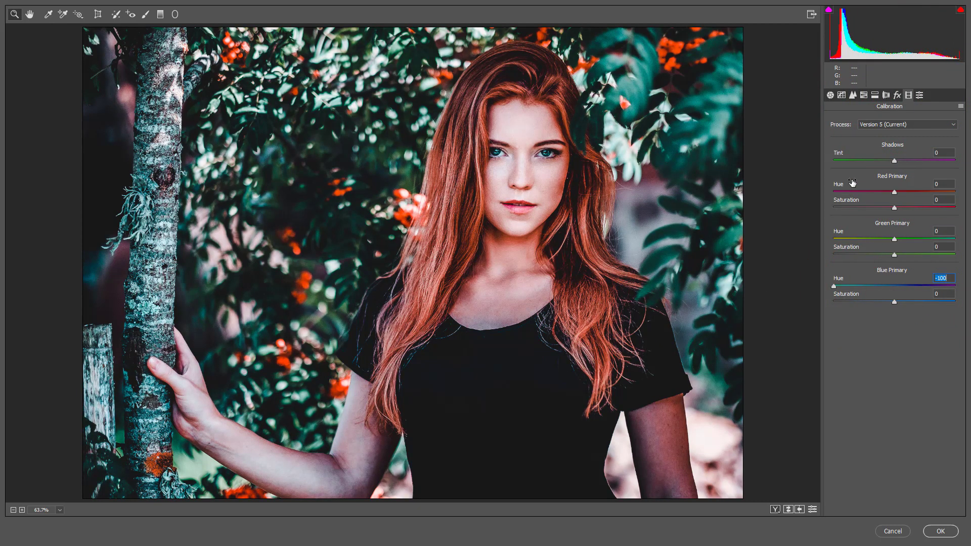
mouse_move(895, 238)
mouse_down()
mouse_move(884, 239)
mouse_move(899, 238)
mouse_up()
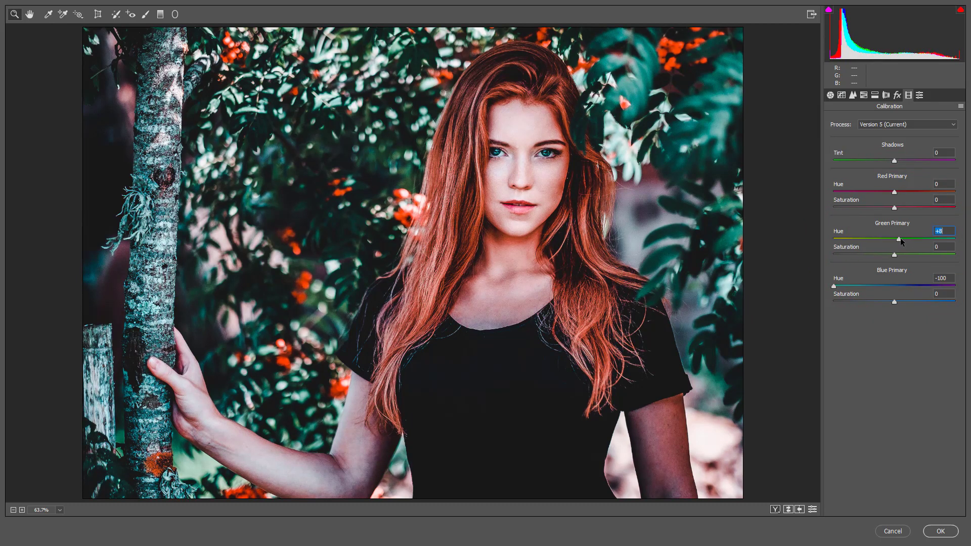
mouse_move(894, 192)
mouse_down()
mouse_move(911, 208)
mouse_move(889, 207)
mouse_up()
double_click(904, 193)
Step: Give the Split Toning shadows Hue 299 and Saturation 5
click(875, 95)
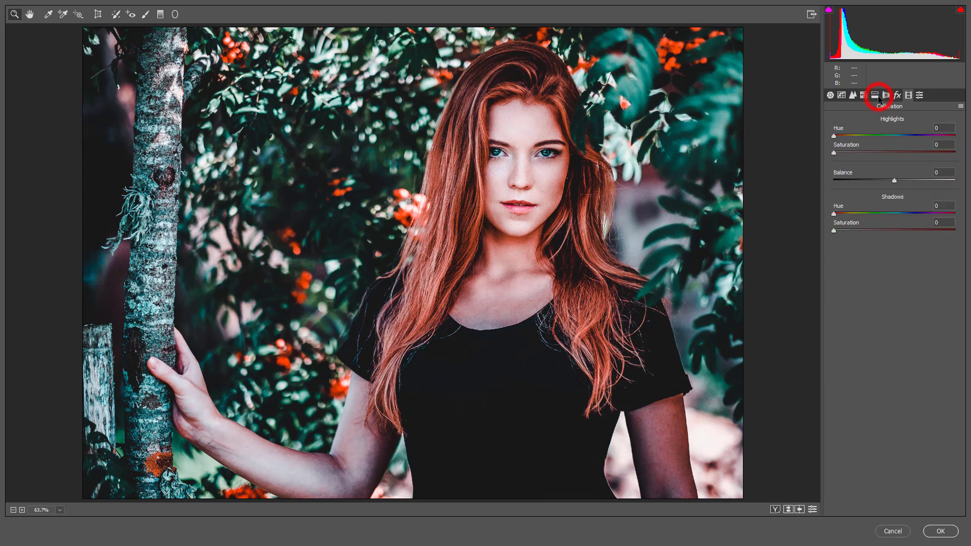
click(903, 213)
click(936, 223)
text(5)
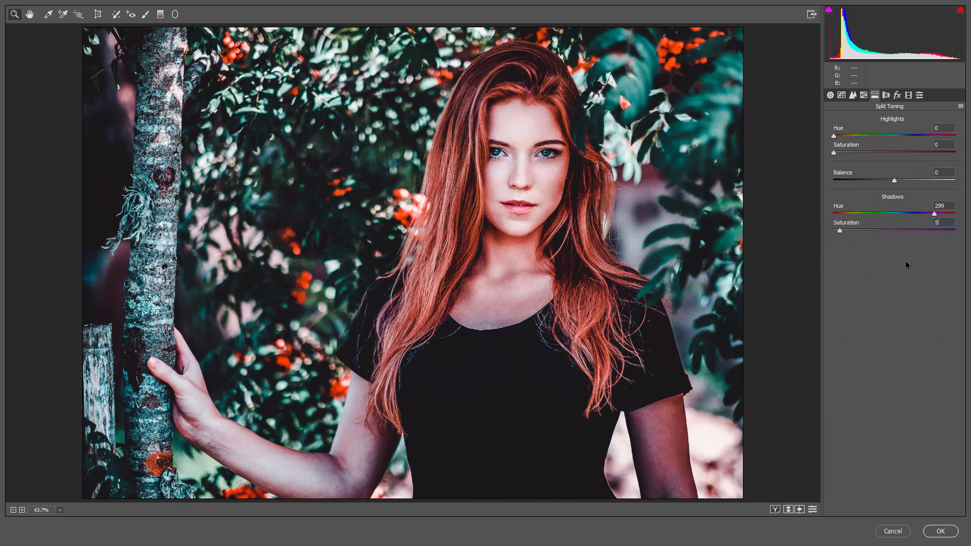
click(886, 95)
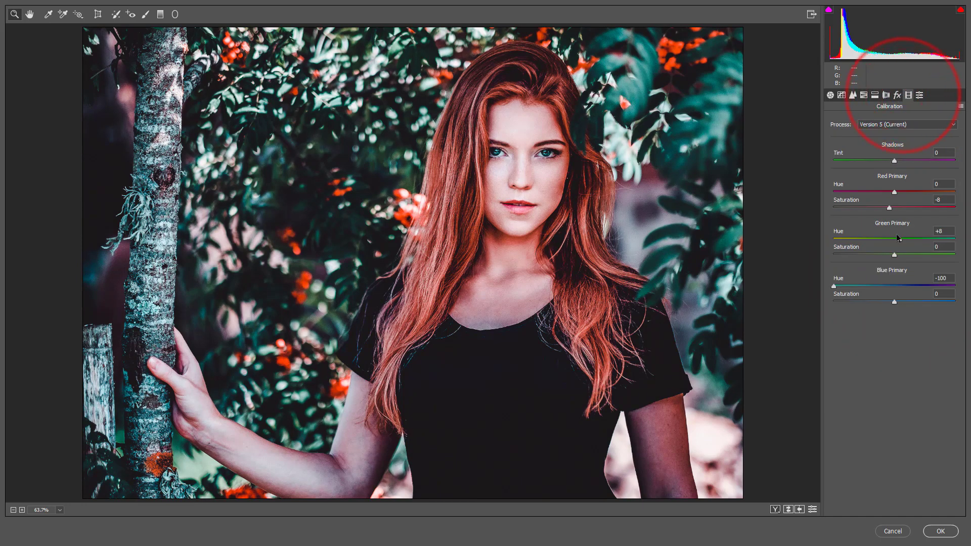
Step: Set the Effects Post Crop Vignetting Amount to -20
click(897, 95)
drag(888, 227, 882, 227)
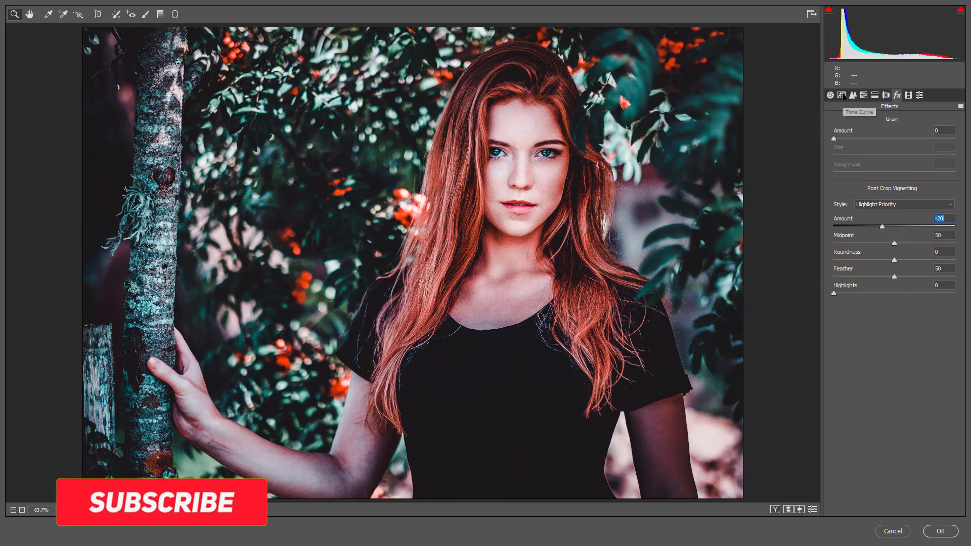
Step: Set Luminance Reds -11, Oranges +14, Yellows +19, Aquas +20, check Before/After, and apply the grade
click(864, 95)
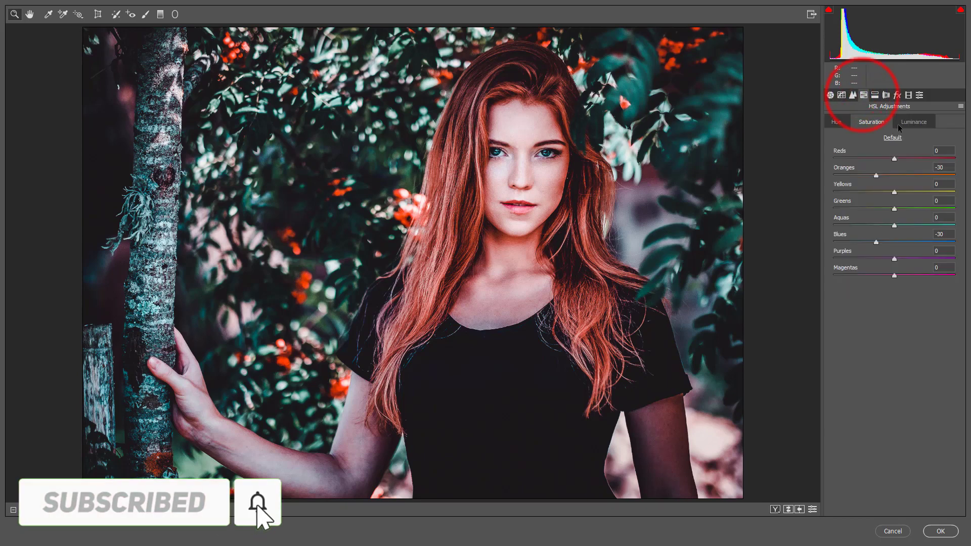
click(913, 122)
mouse_move(895, 175)
mouse_down()
mouse_move(909, 183)
mouse_move(888, 160)
mouse_up()
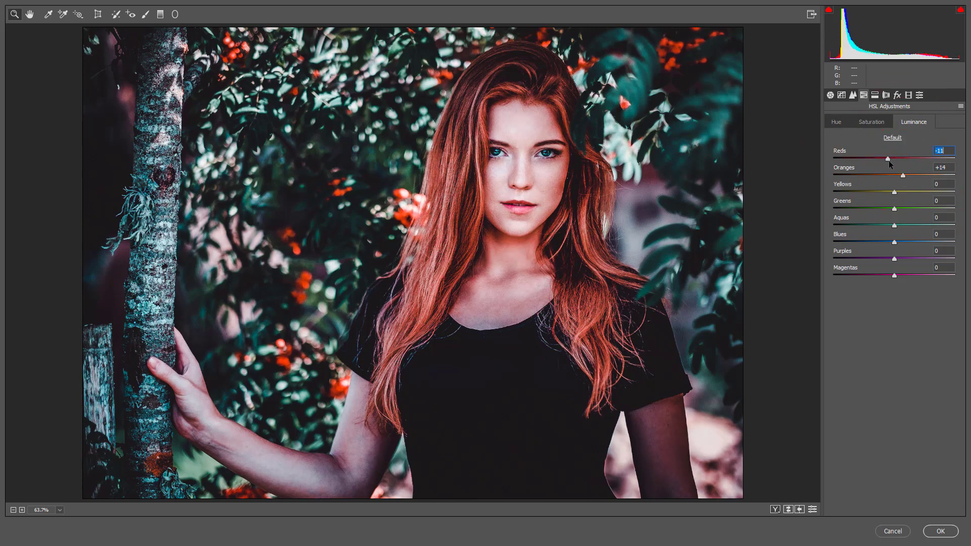
mouse_move(894, 192)
mouse_down()
mouse_move(877, 192)
mouse_move(906, 193)
mouse_move(888, 225)
mouse_move(925, 226)
mouse_move(906, 226)
mouse_up()
click(772, 511)
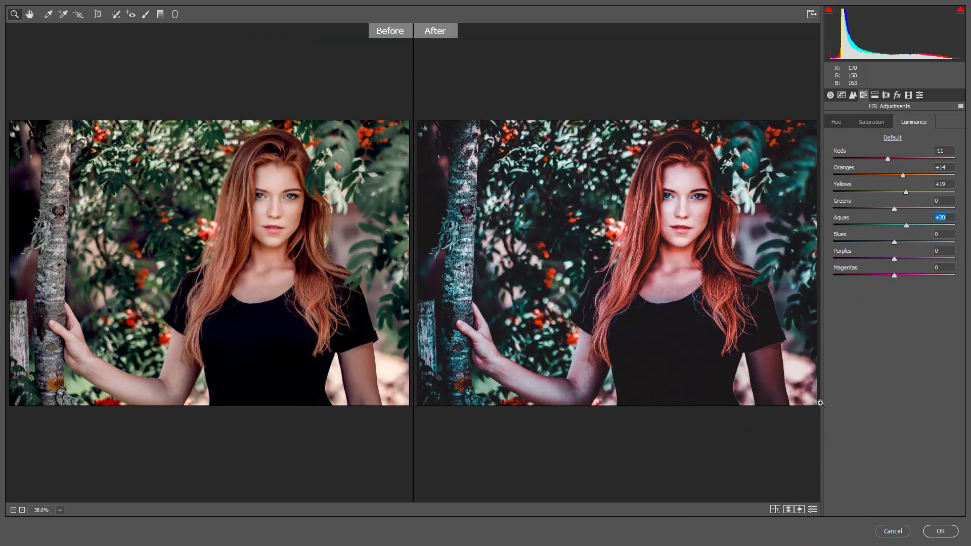
click(940, 531)
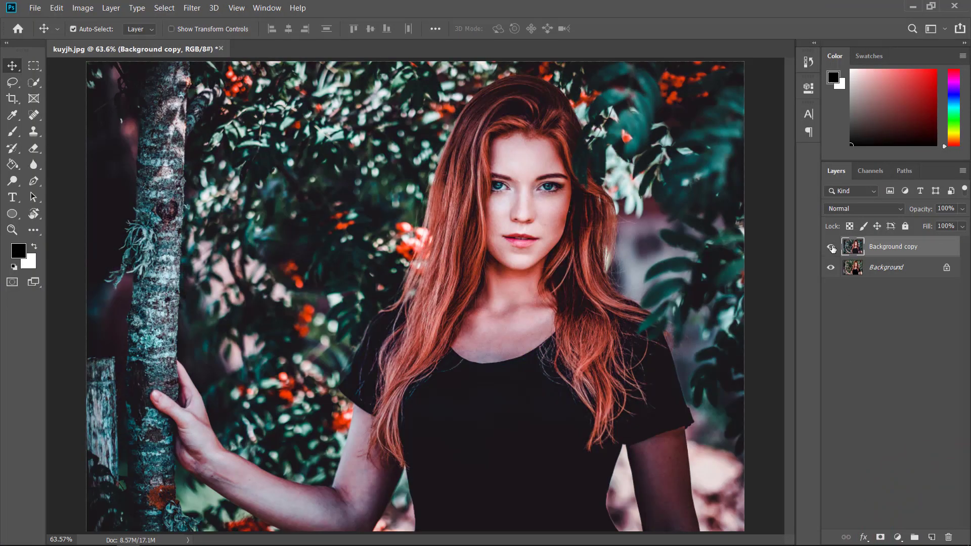
Step: Toggle the Background copy's visibility to compare against the original, then bring up the Filter menu
click(831, 247)
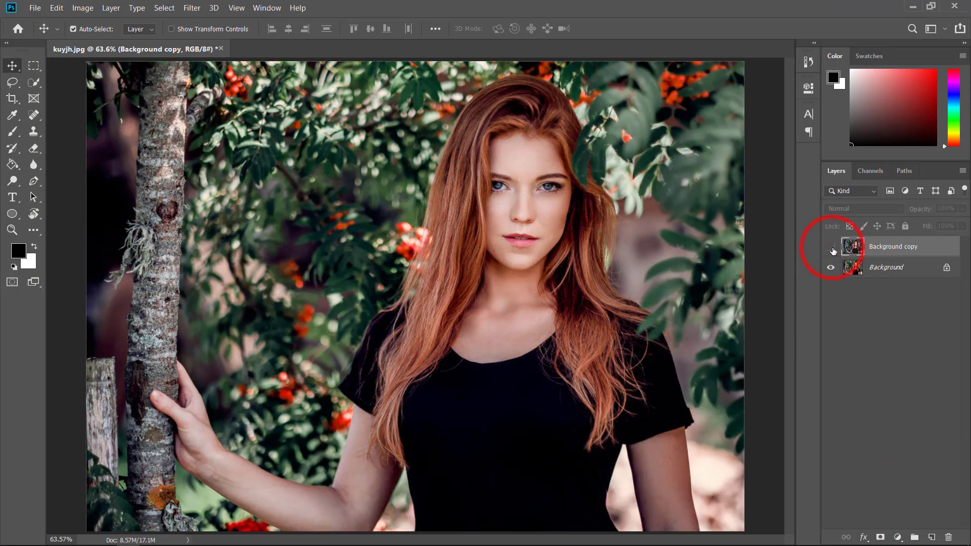
click(831, 248)
click(831, 247)
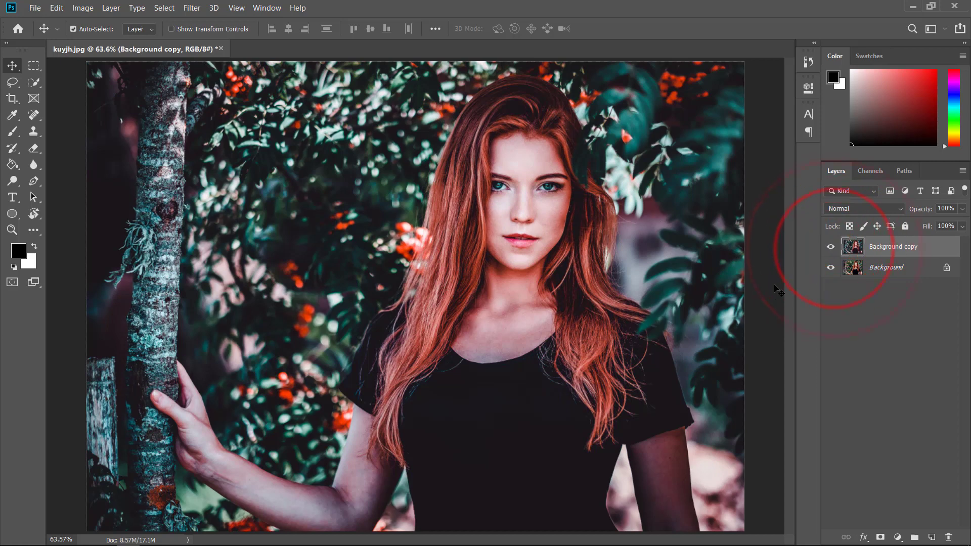
click(192, 8)
mouse_move(214, 264)
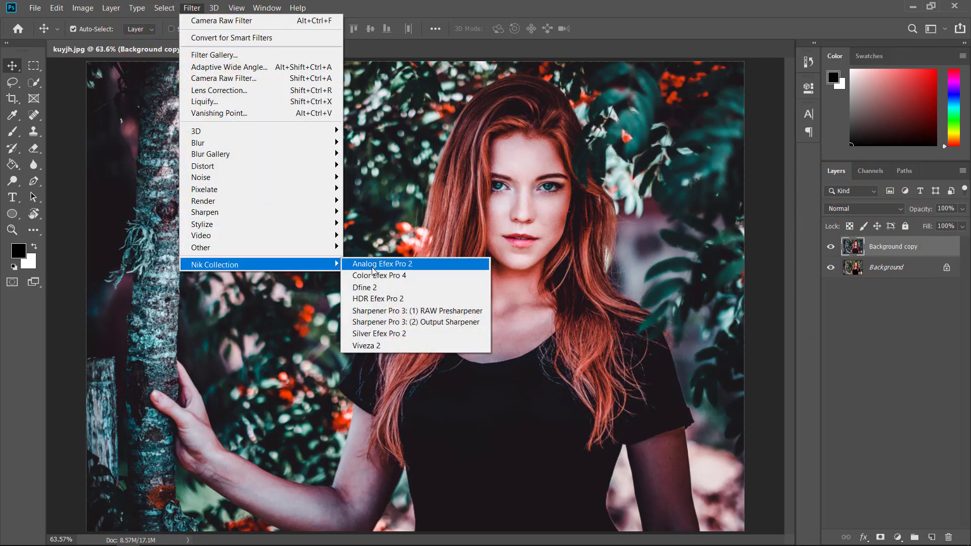
Step: Apply Color Efex Pro 4 Cross Processing with method B02 to the portrait
click(380, 275)
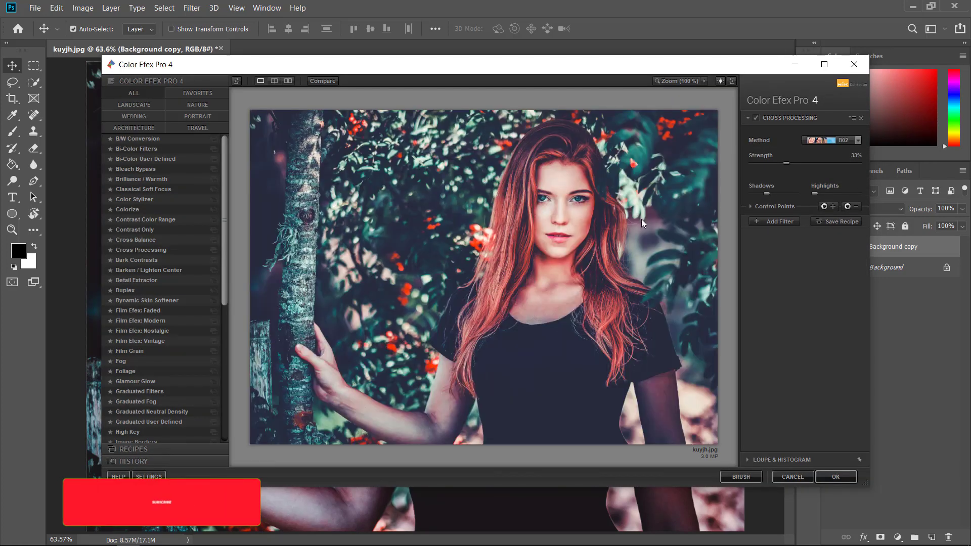
click(857, 140)
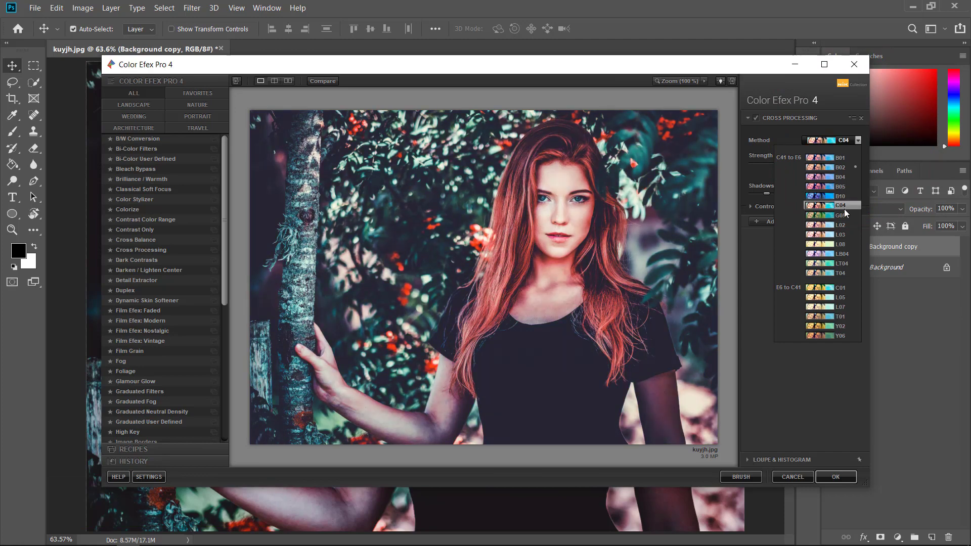
click(839, 166)
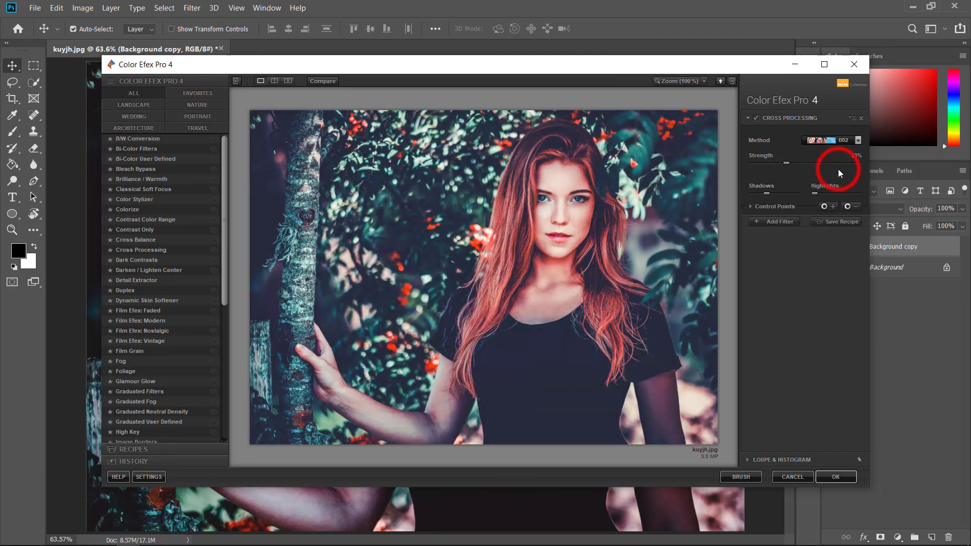
click(836, 477)
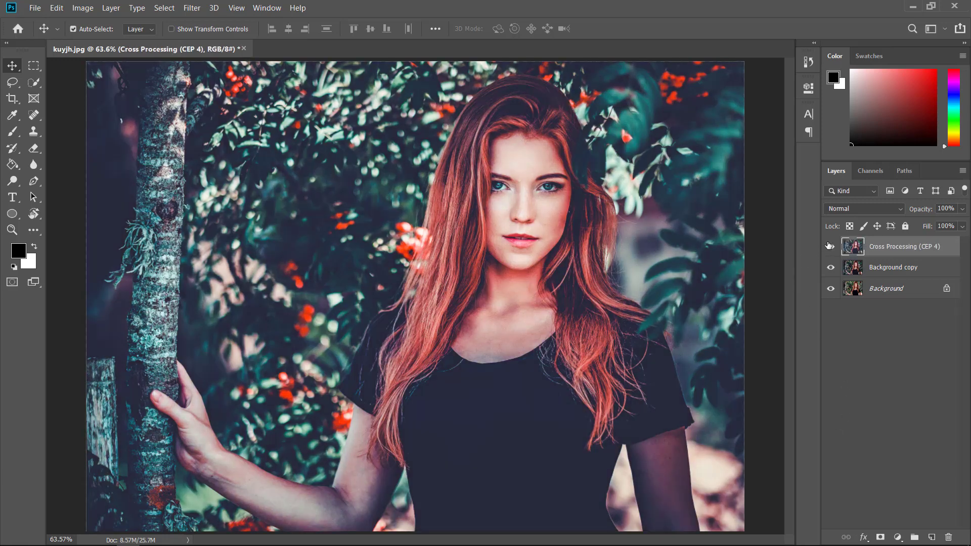
Step: Group the Cross Processing and Background copy layers into Group 1 after comparing the effect
click(831, 246)
click(899, 269)
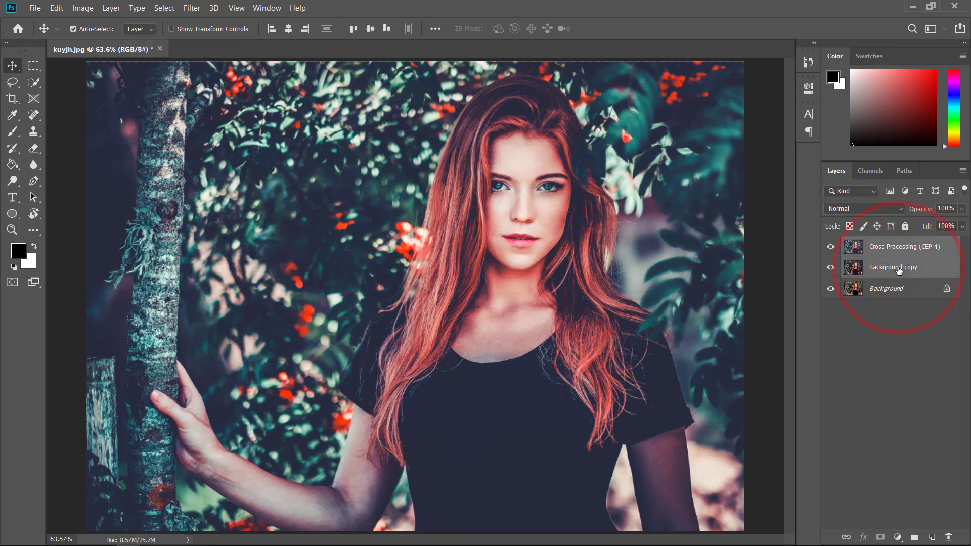
key(ctrl+g)
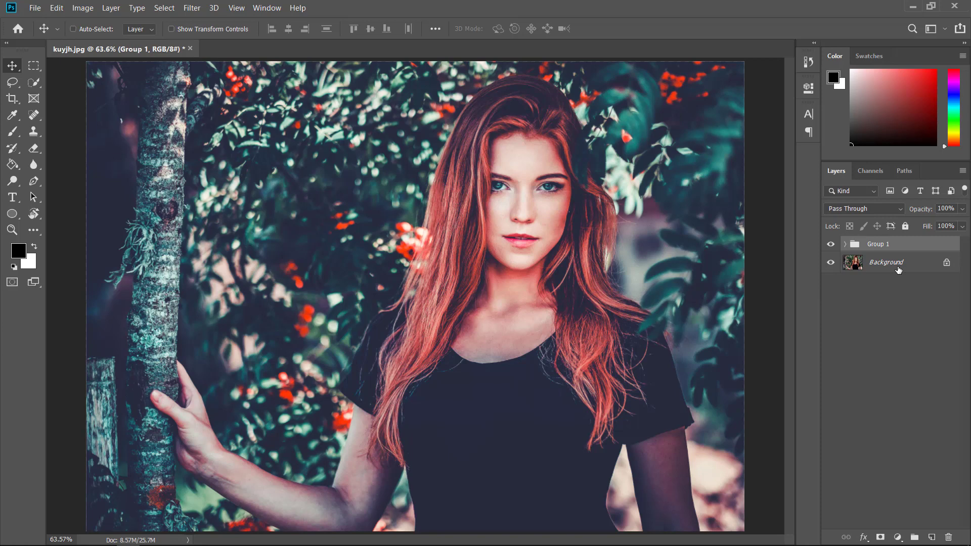
Step: Stamp all visible layers into a new Layer 1 and hide Group 1 beneath it
key(ctrl+alt+shift+e)
click(831, 264)
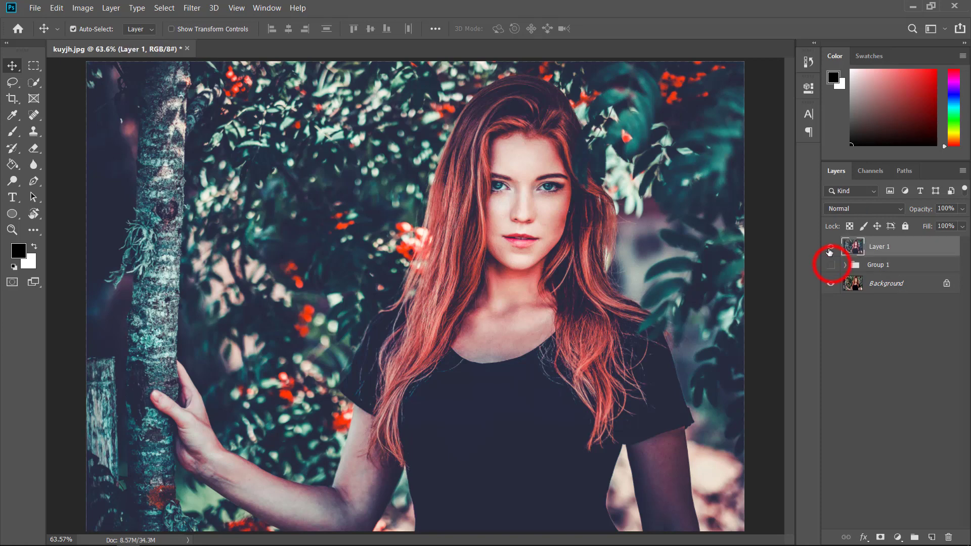
click(830, 248)
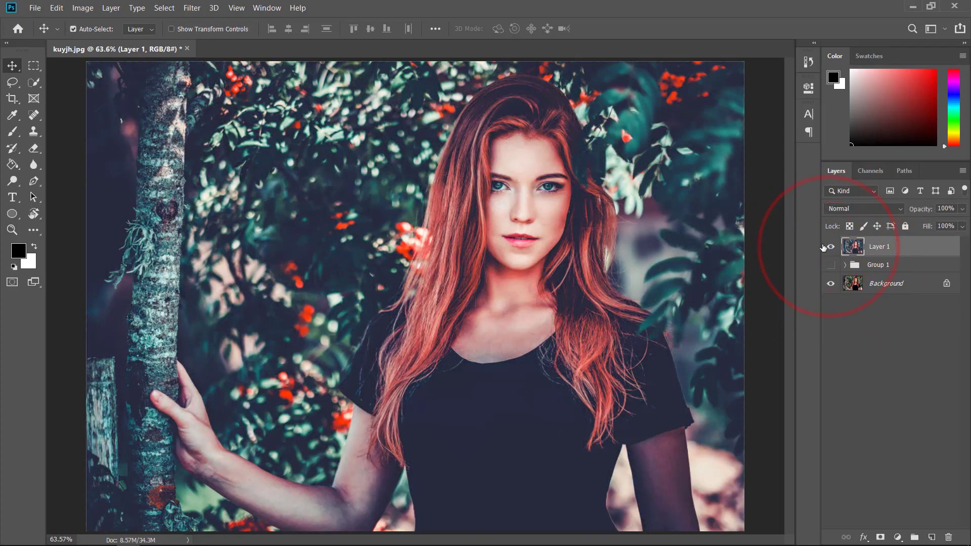